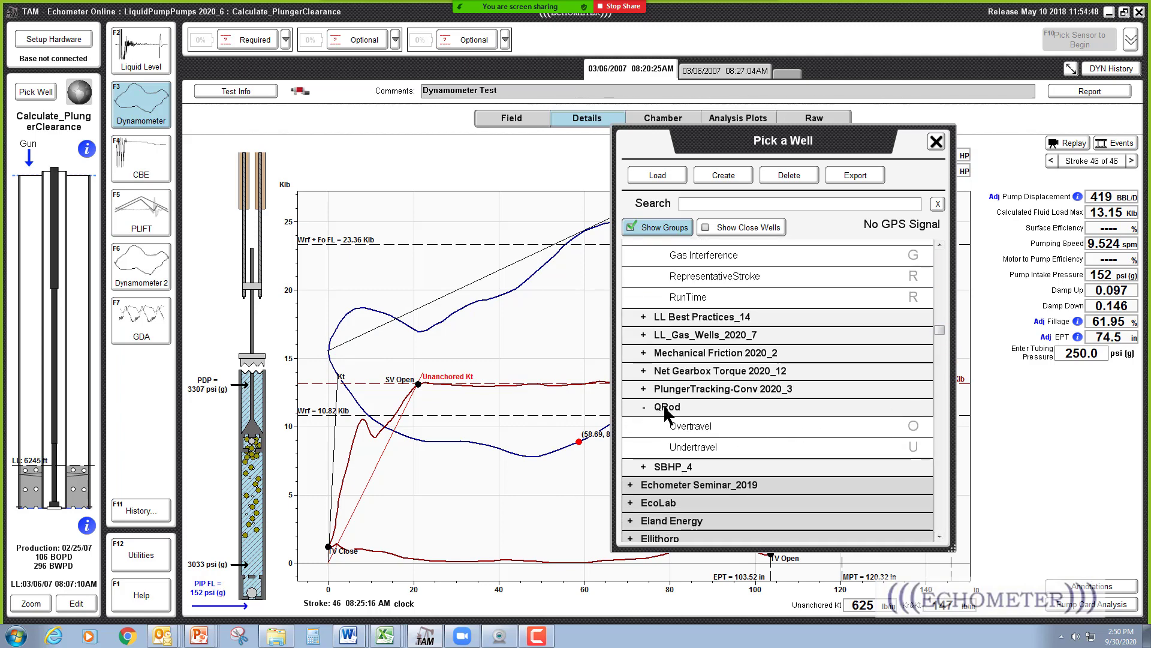
# Load the Undertravel well from the QRod group and display its 05/05/2004 02:06:57PM dynamometer test.
pyautogui.scroll(5, 774, 409)
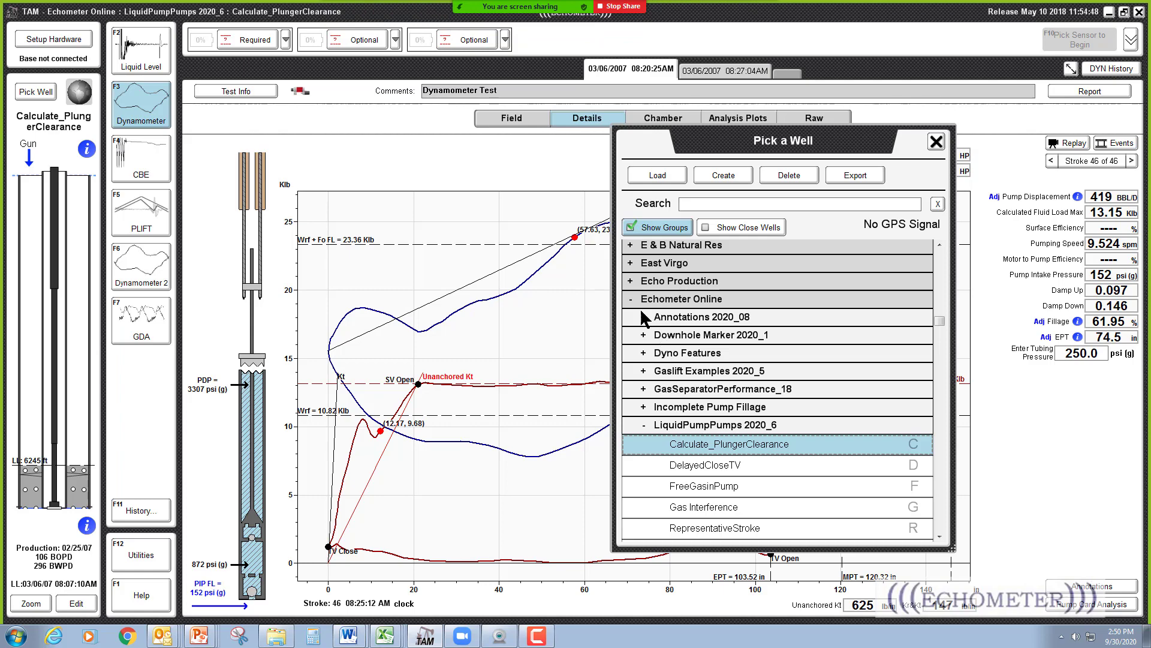
pyautogui.scroll(-3, 660, 360)
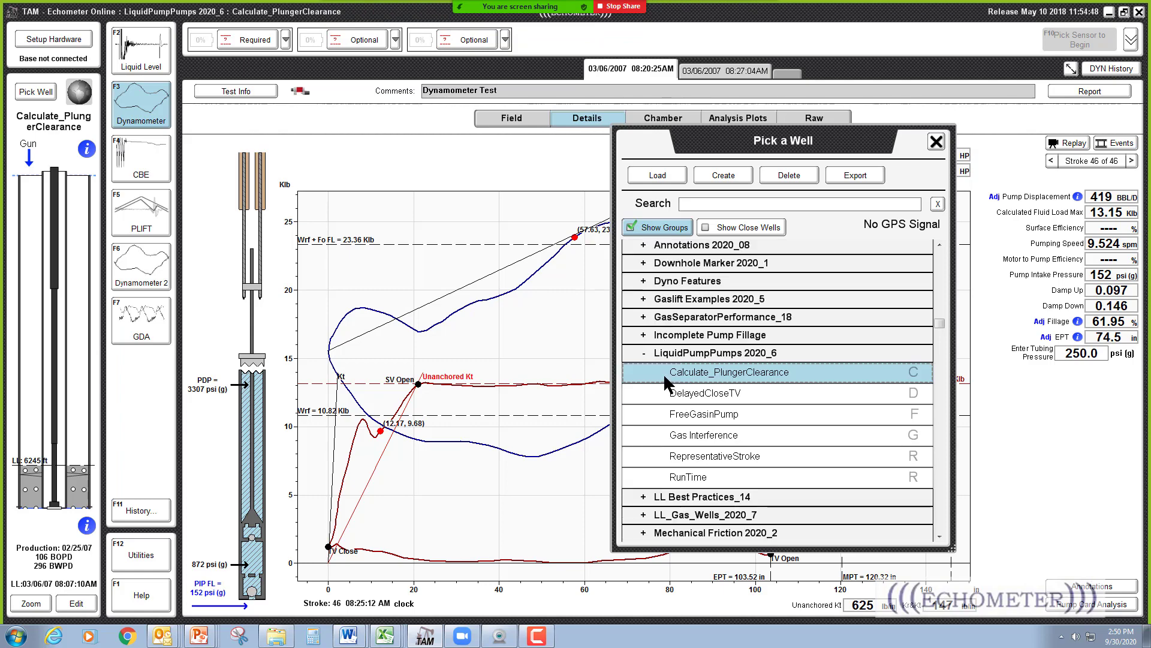
pyautogui.scroll(-1, 664, 383)
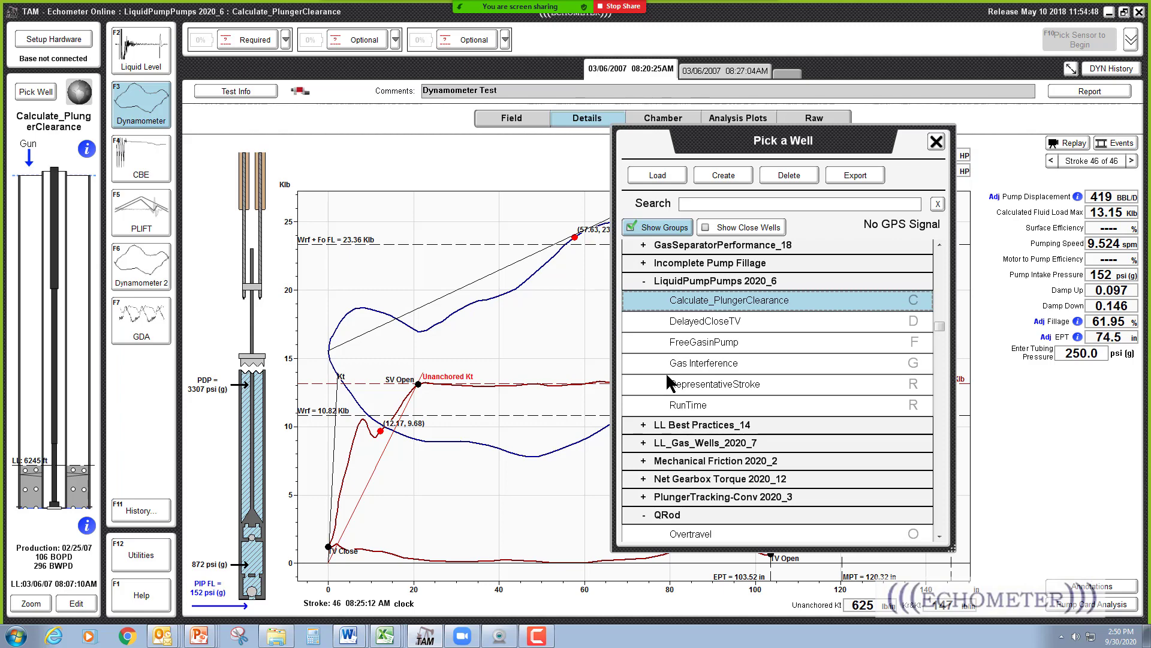
pyautogui.scroll(-1, 667, 376)
pyautogui.scroll(-1, 672, 380)
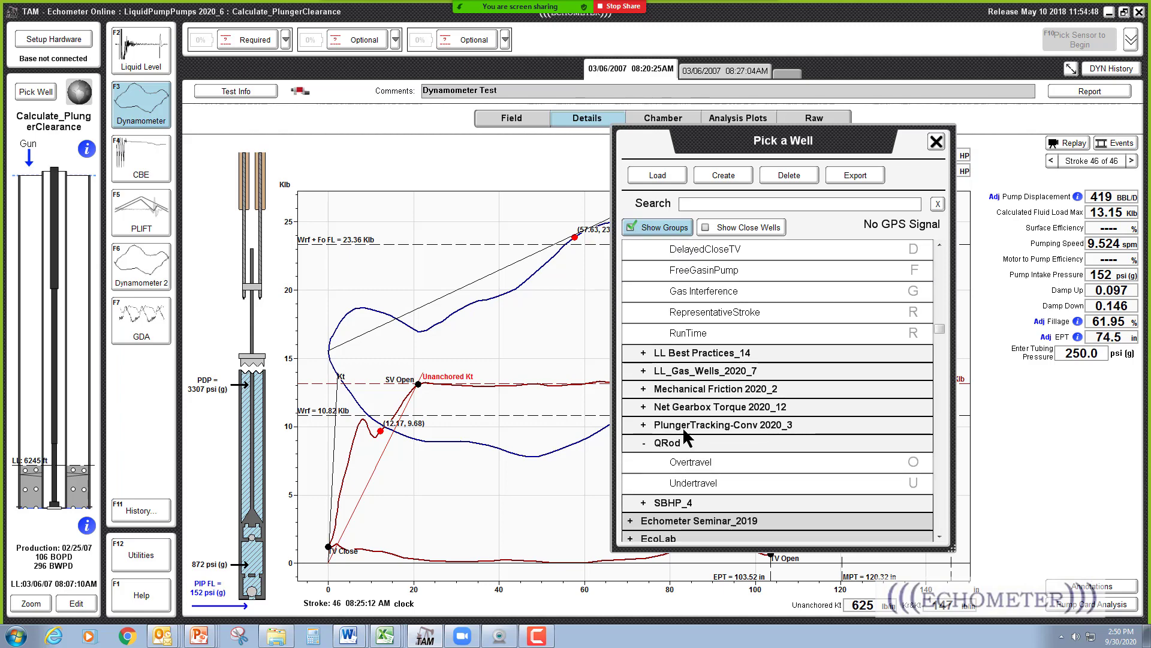
pyautogui.doubleClick(687, 486)
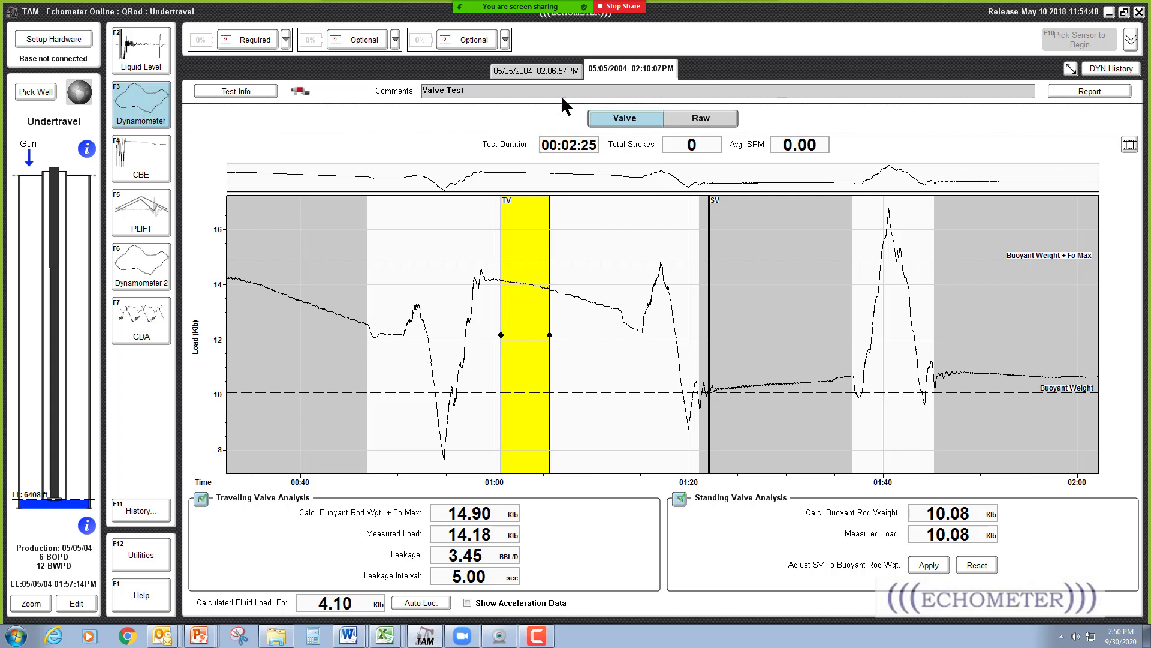
pyautogui.click(534, 76)
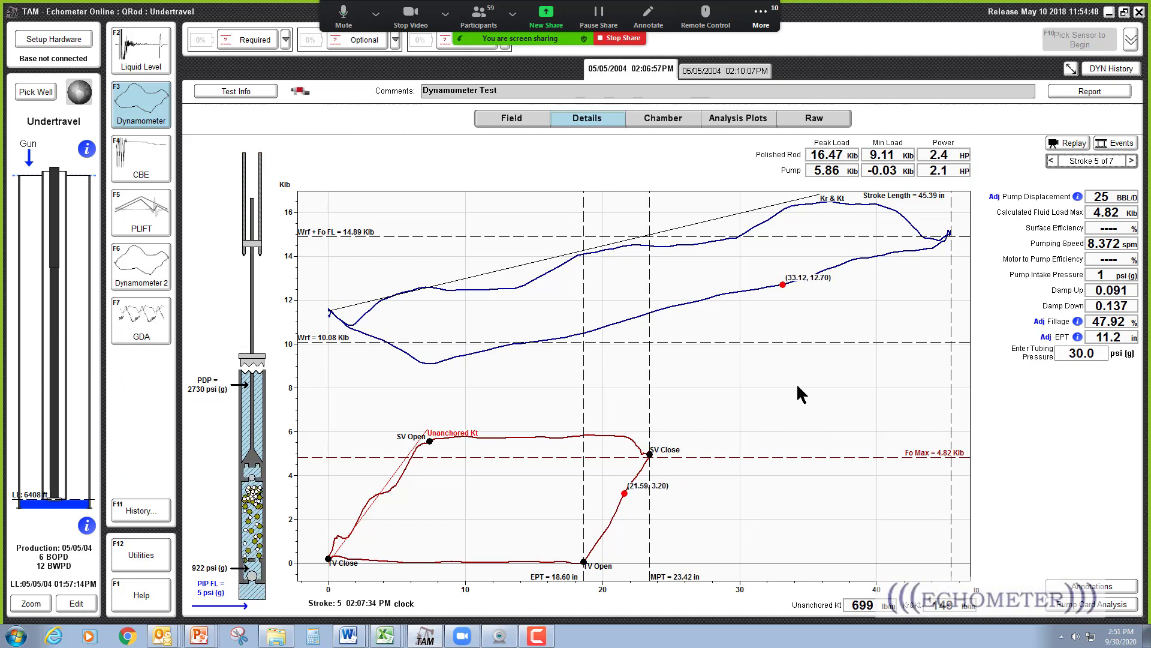
pyautogui.rightClick(696, 277)
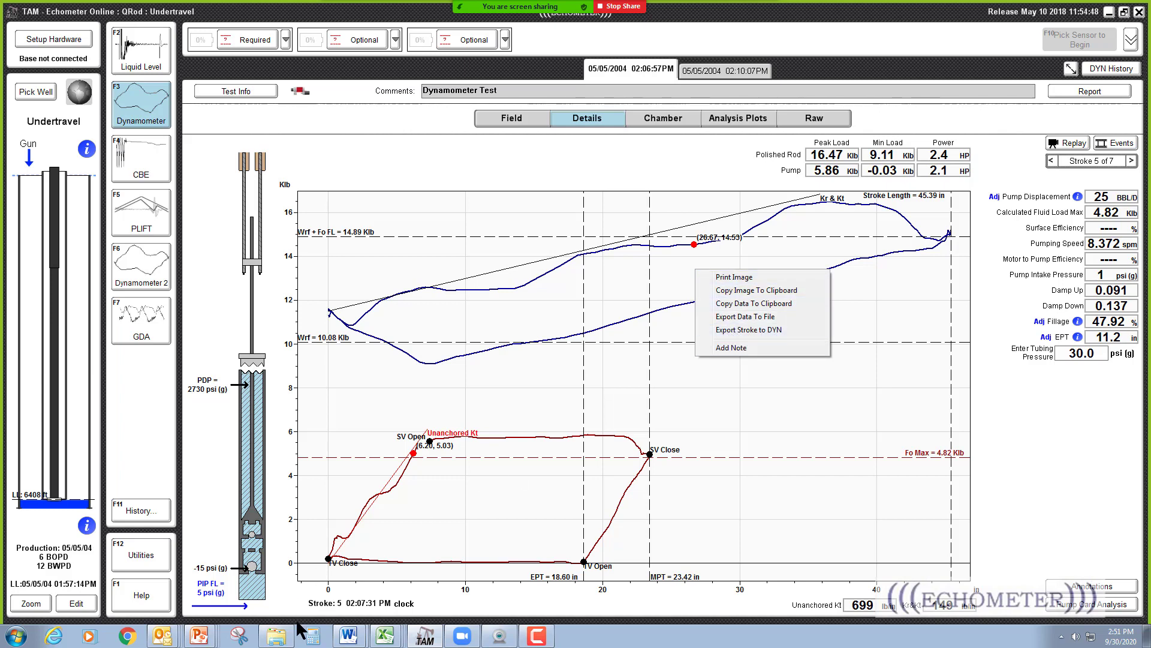
pyautogui.click(837, 401)
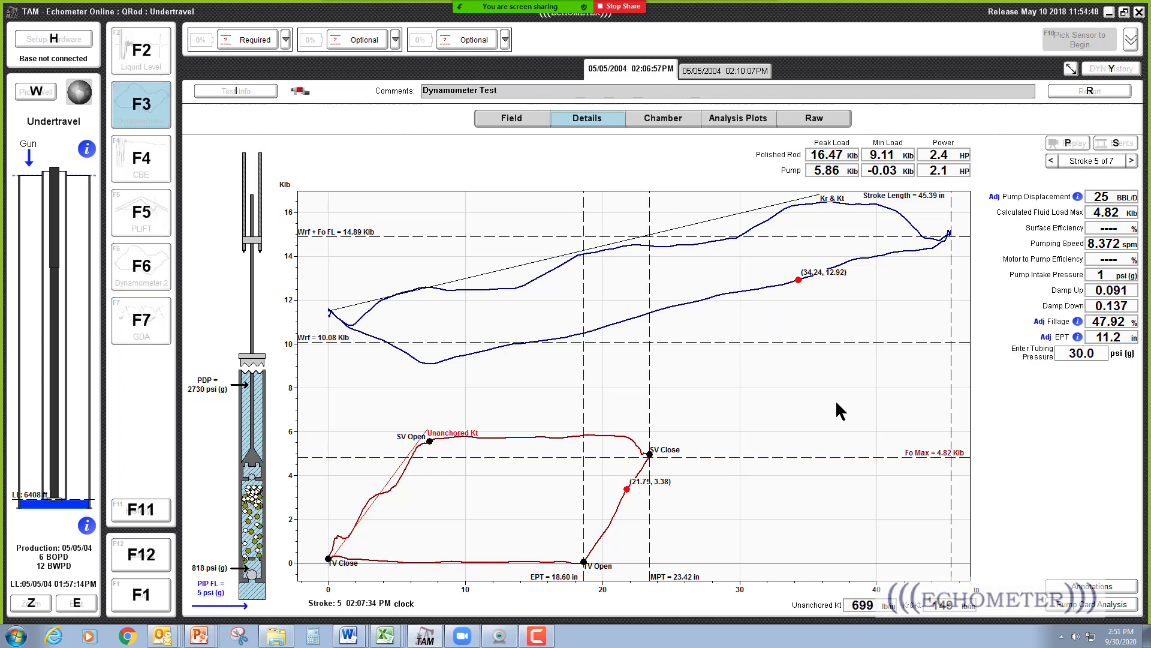
# Switch to the 2020_09_30 folder, open UnderTravel_NoAnchor.qrd in QRod and calculate its predicted results.
pyautogui.hotkey('alt', 'Tab')
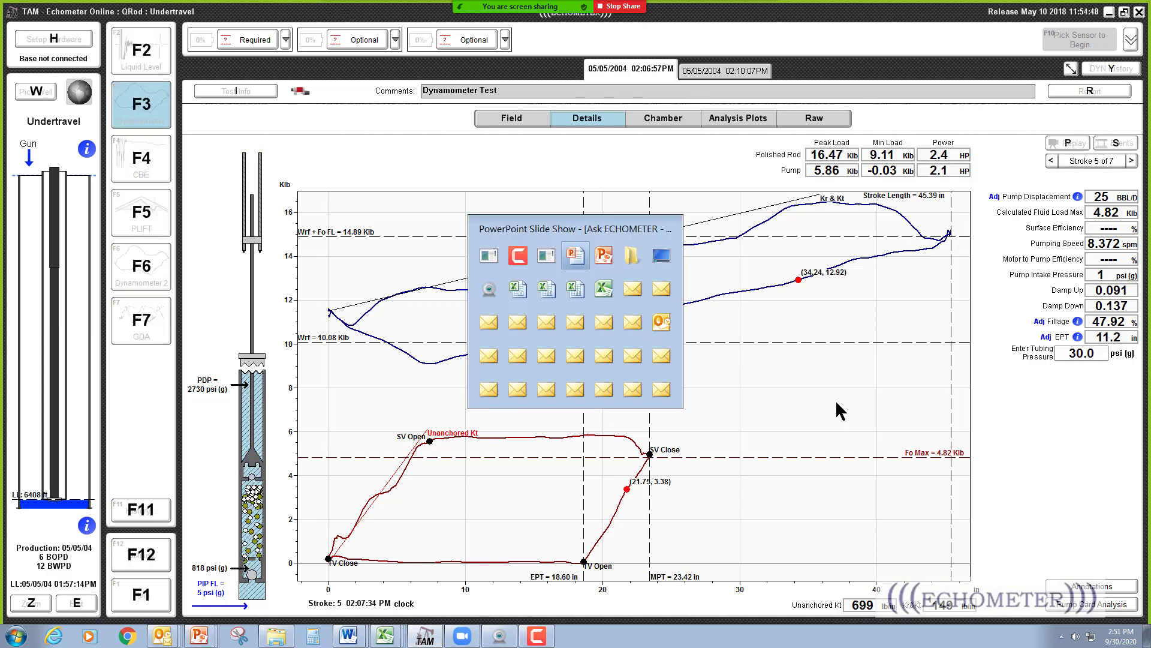
pyautogui.hotkey('alt', 'shift', 'Tab')
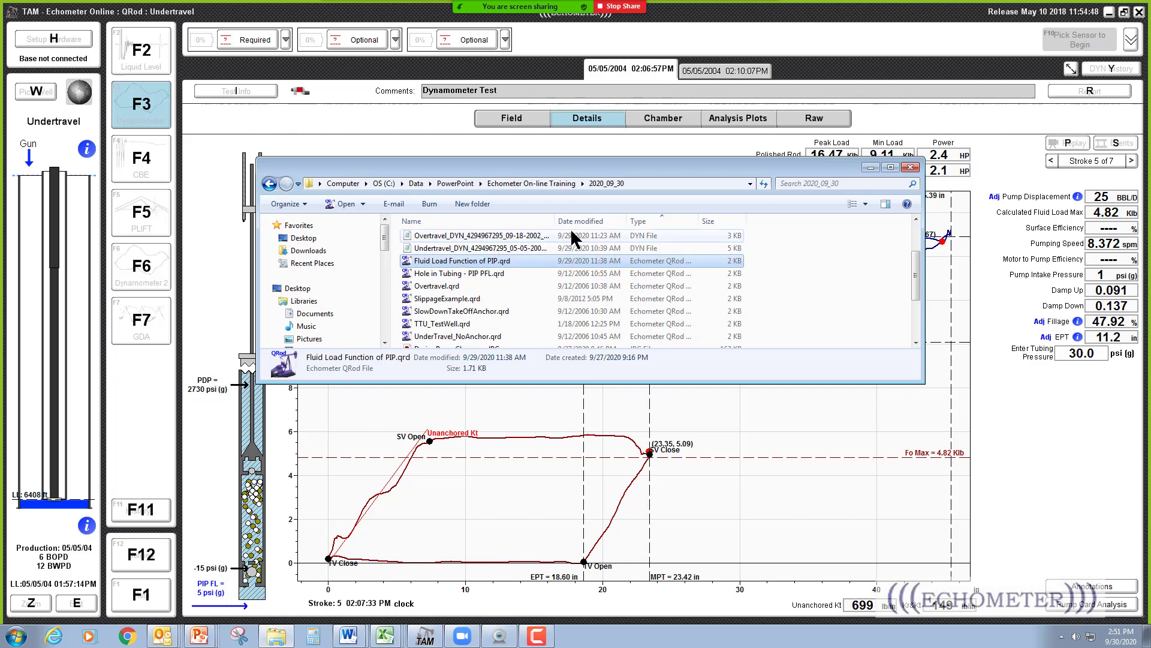
pyautogui.moveTo(557, 220); pyautogui.dragTo(616, 227)
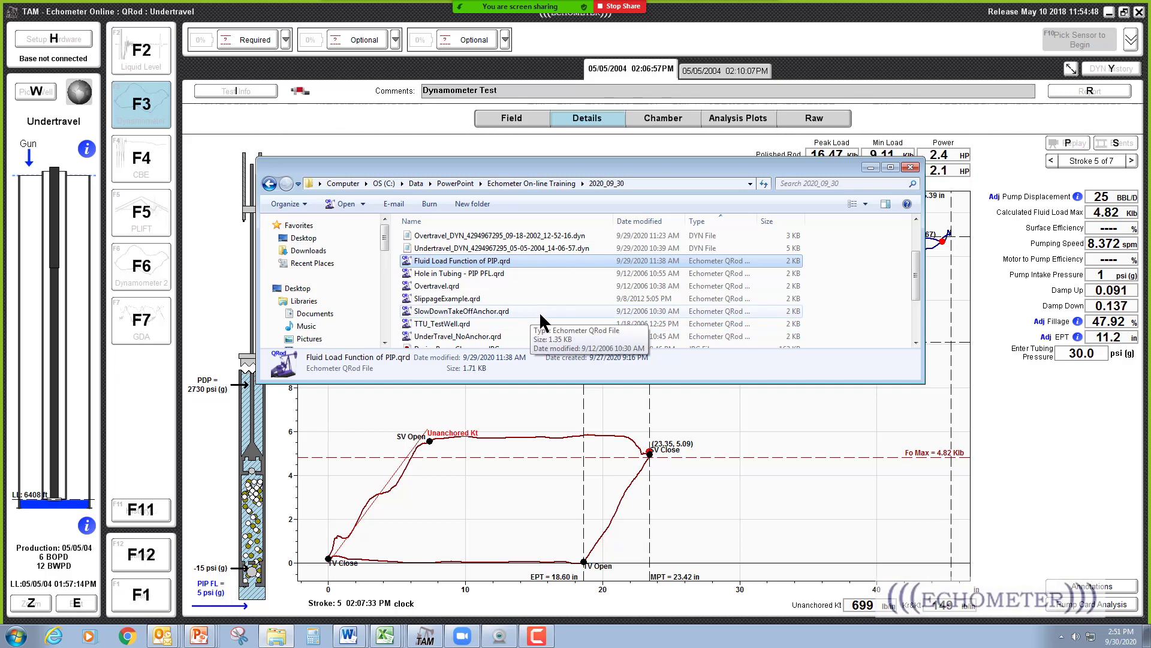
pyautogui.click(465, 337)
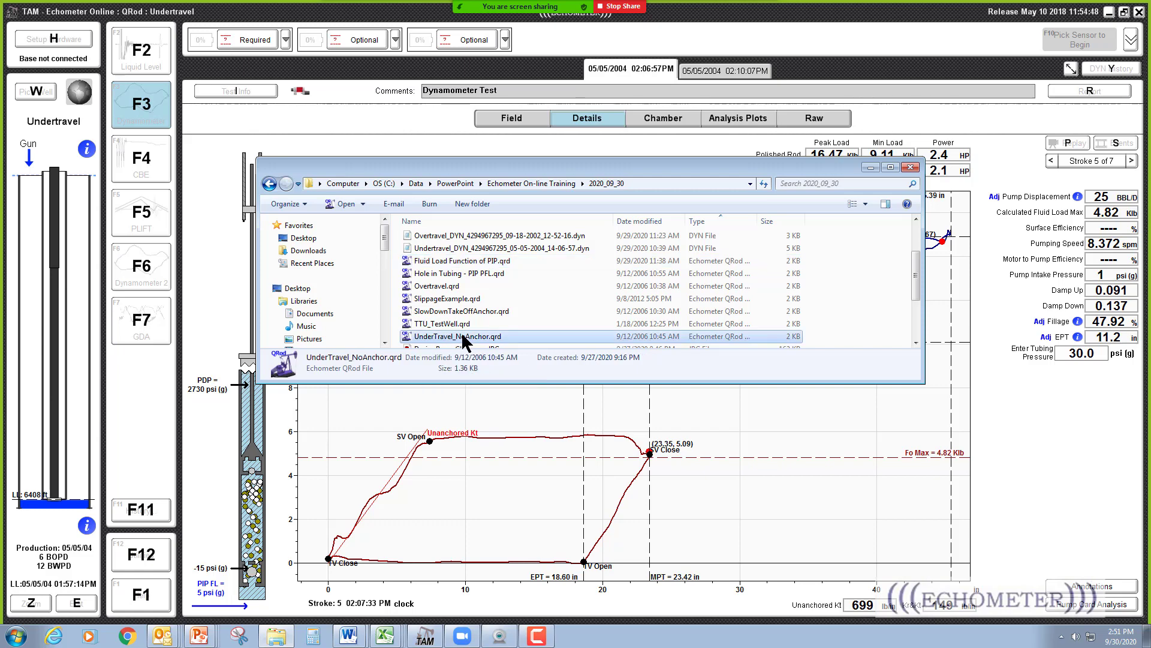
pyautogui.doubleClick(465, 338)
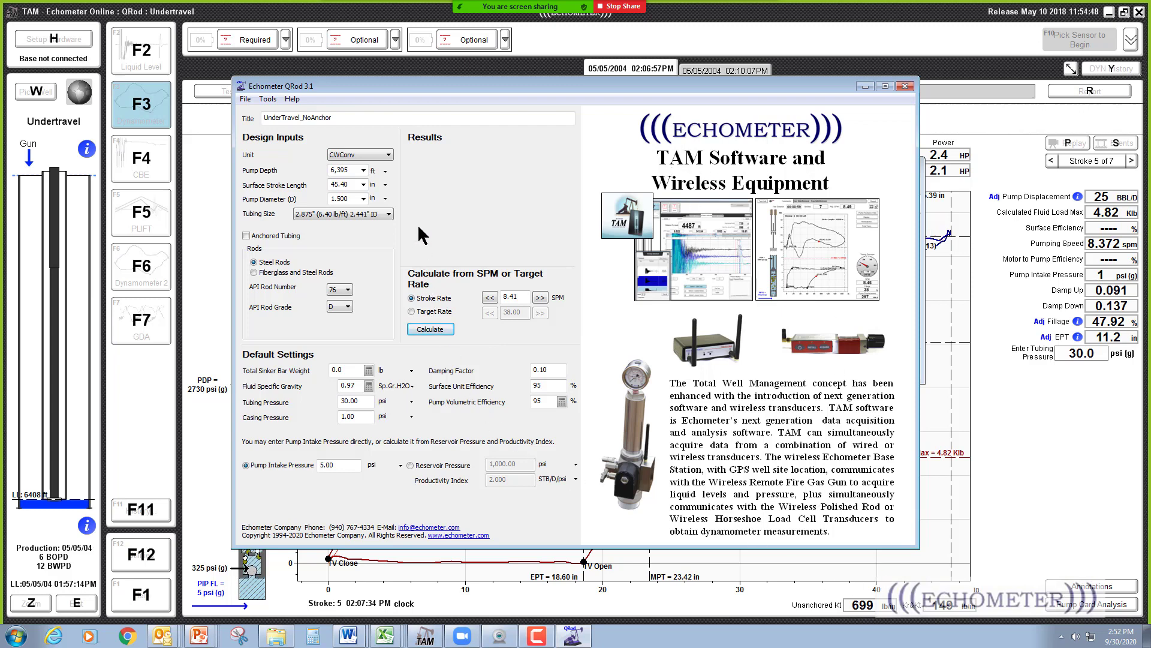
pyautogui.click(424, 329)
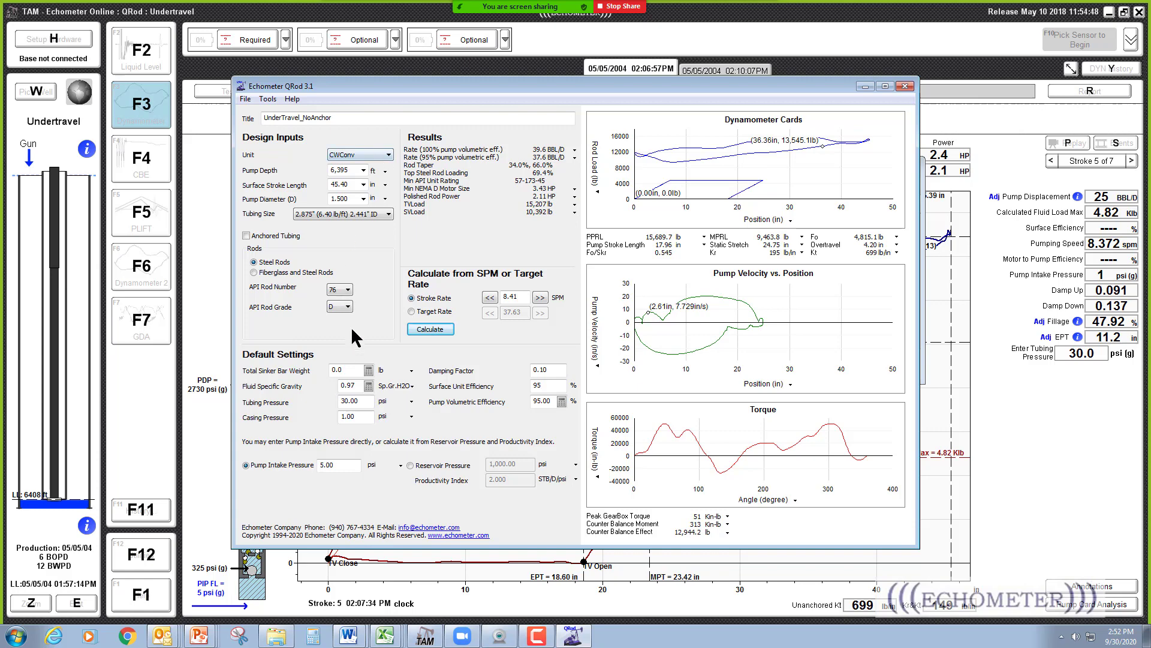
# Overlay the measured Undertravel DYN file dated 05-05-2004 on the predicted dynamometer cards.
pyautogui.moveTo(814, 90); pyautogui.dragTo(910, 108)
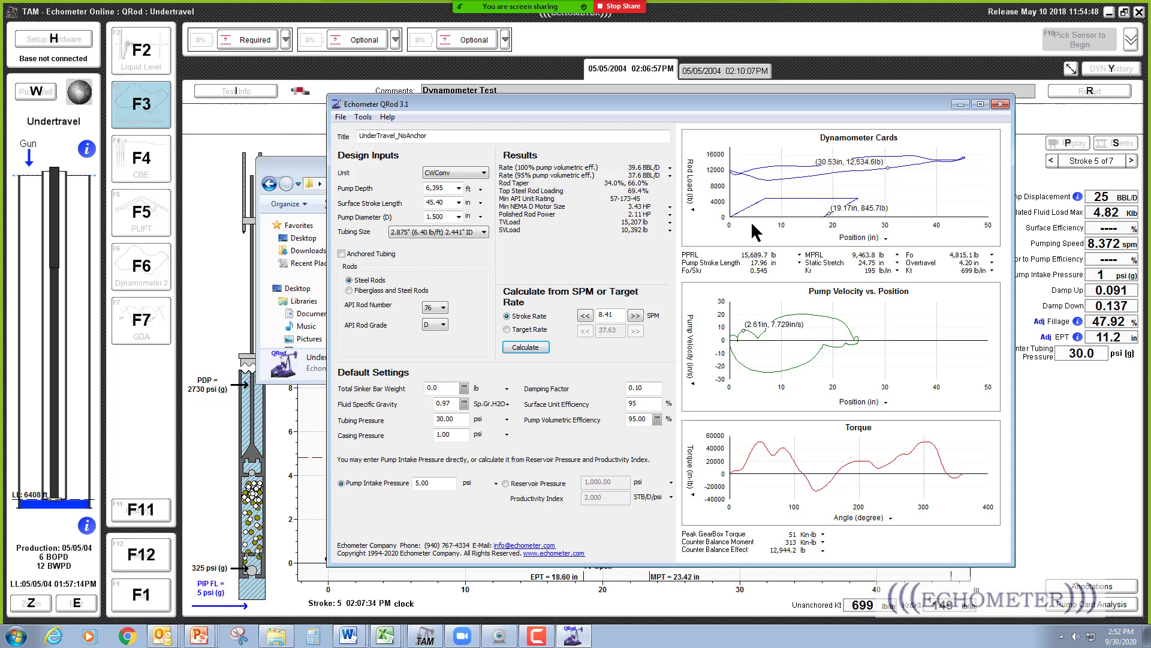
pyautogui.click(364, 117)
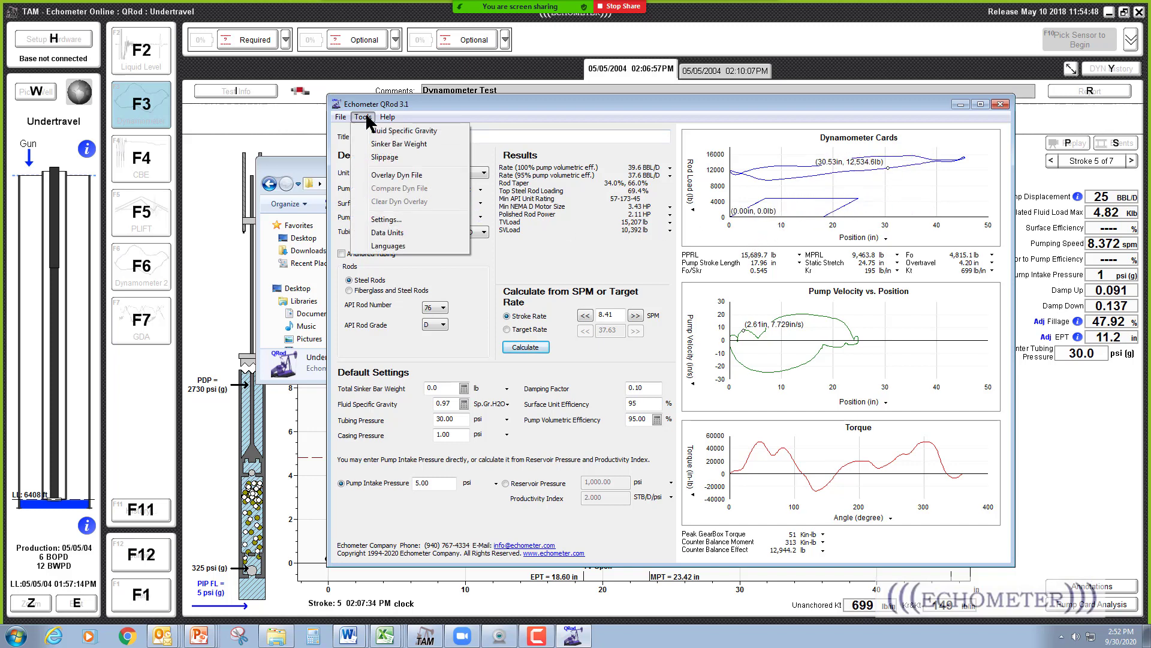
pyautogui.click(390, 177)
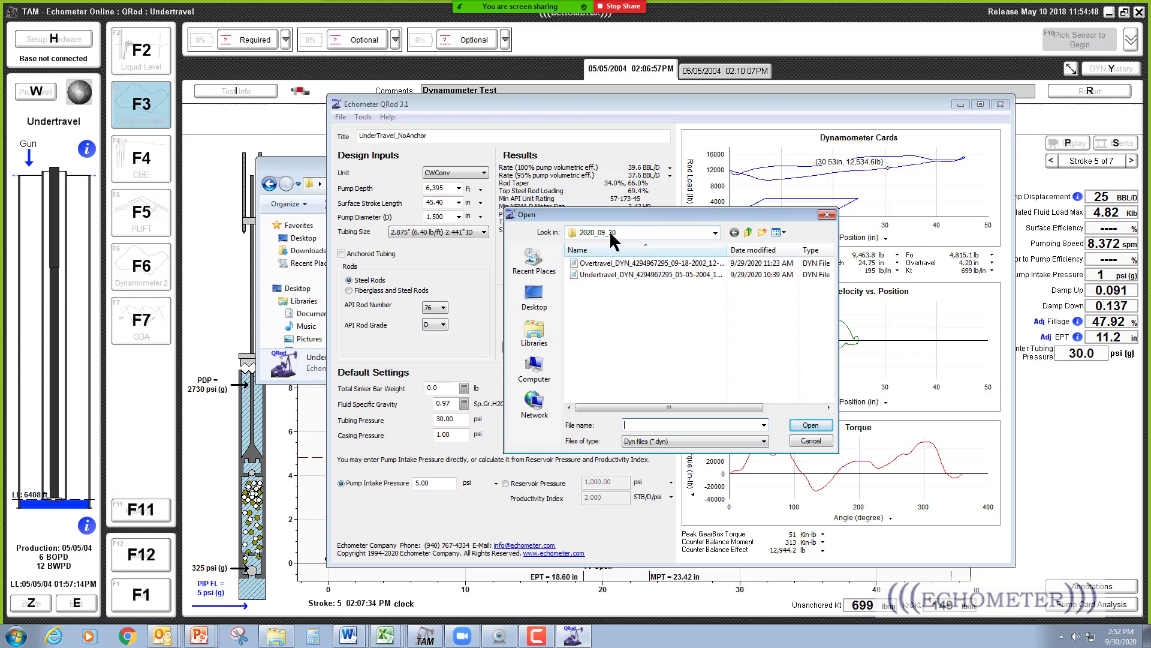
pyautogui.click(604, 277)
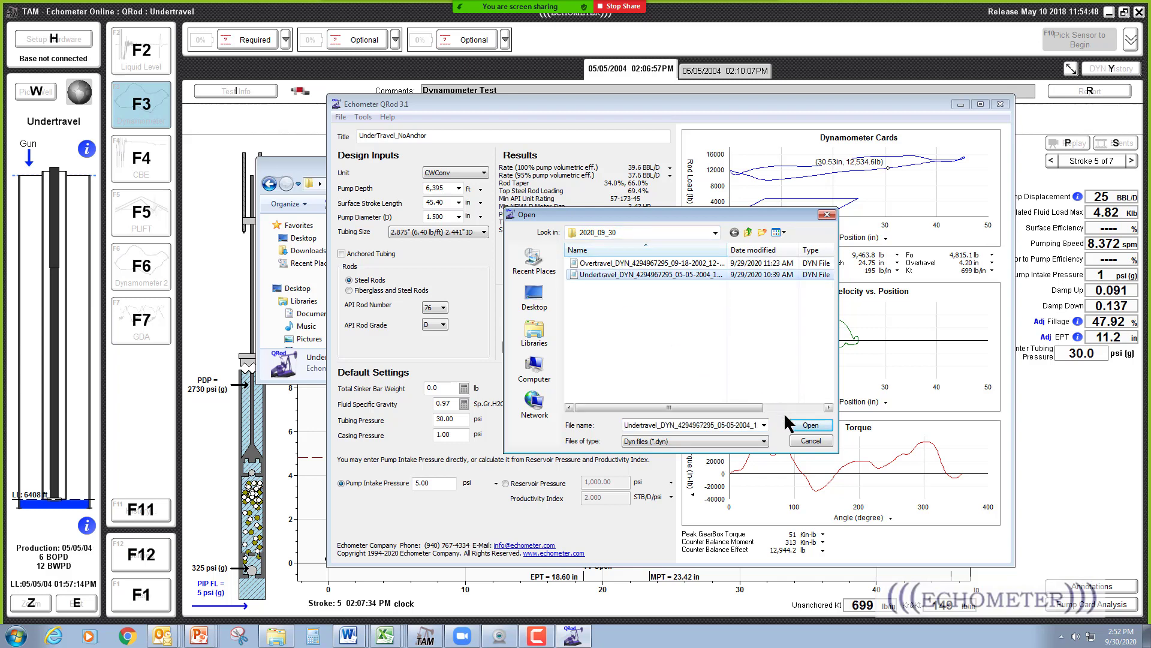
pyautogui.click(811, 426)
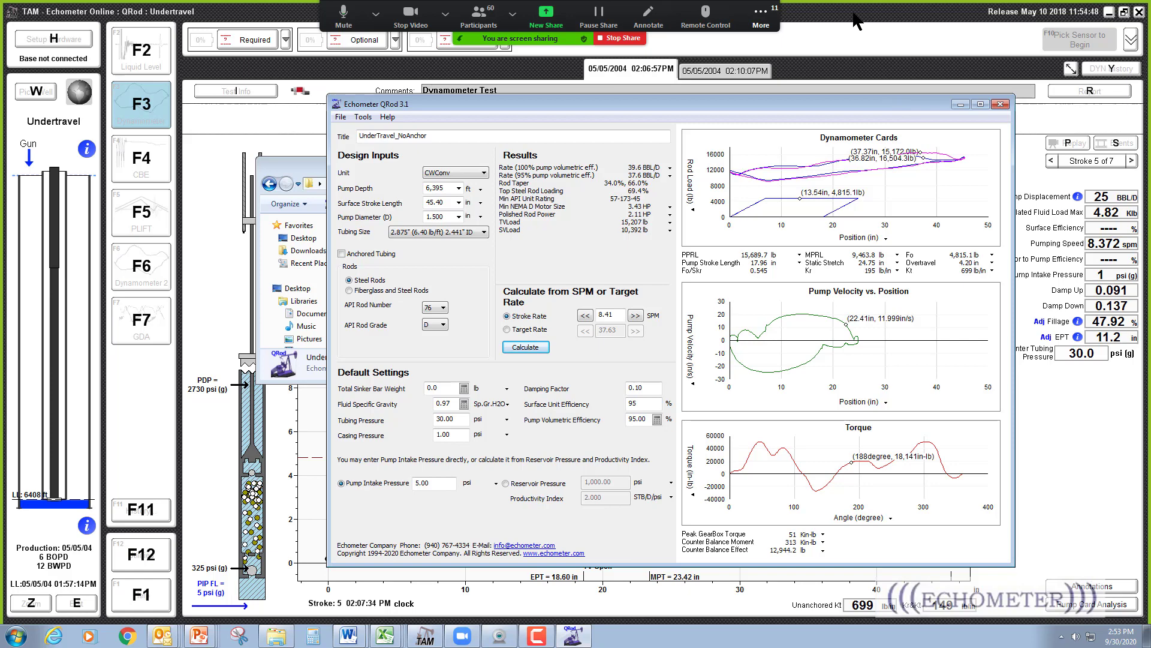
# Compare the QRod prediction with the measured Undertravel dynamometer card in TAM and close QRod.
pyautogui.hotkey('alt', 'Tab')
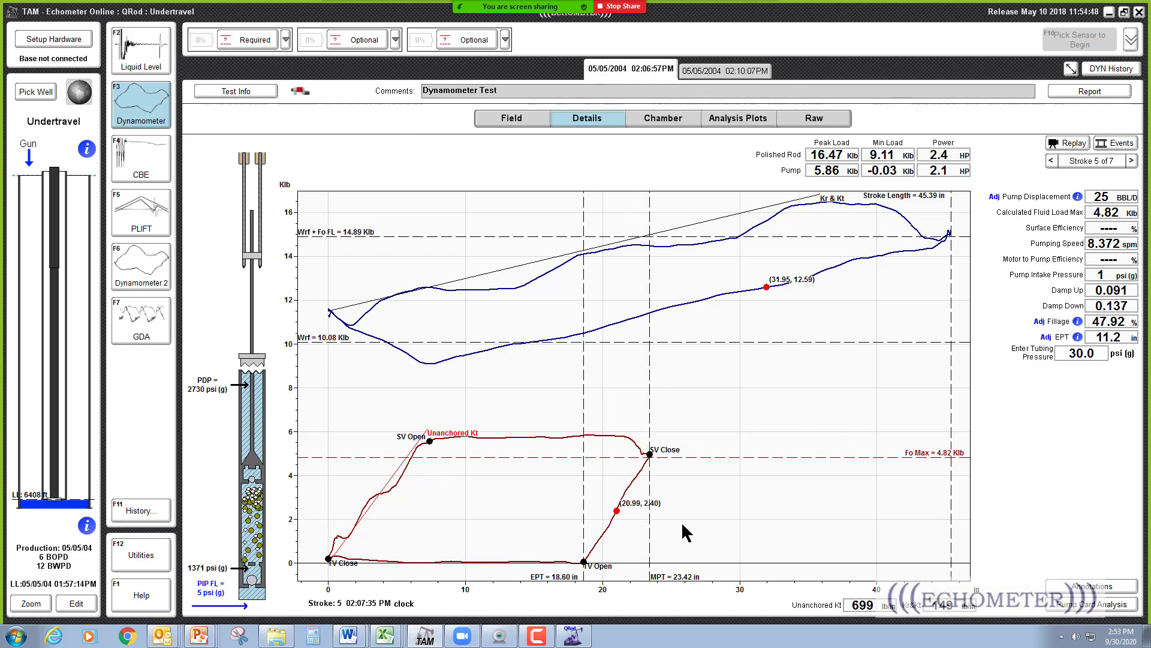
pyautogui.click(573, 639)
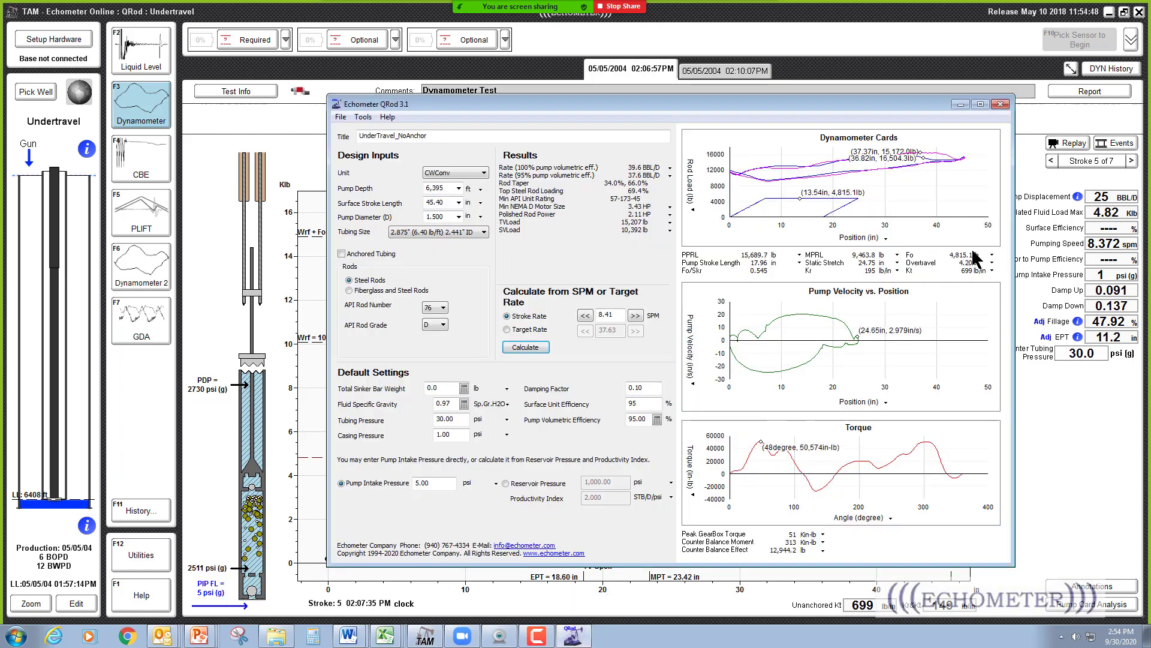
pyautogui.click(1000, 104)
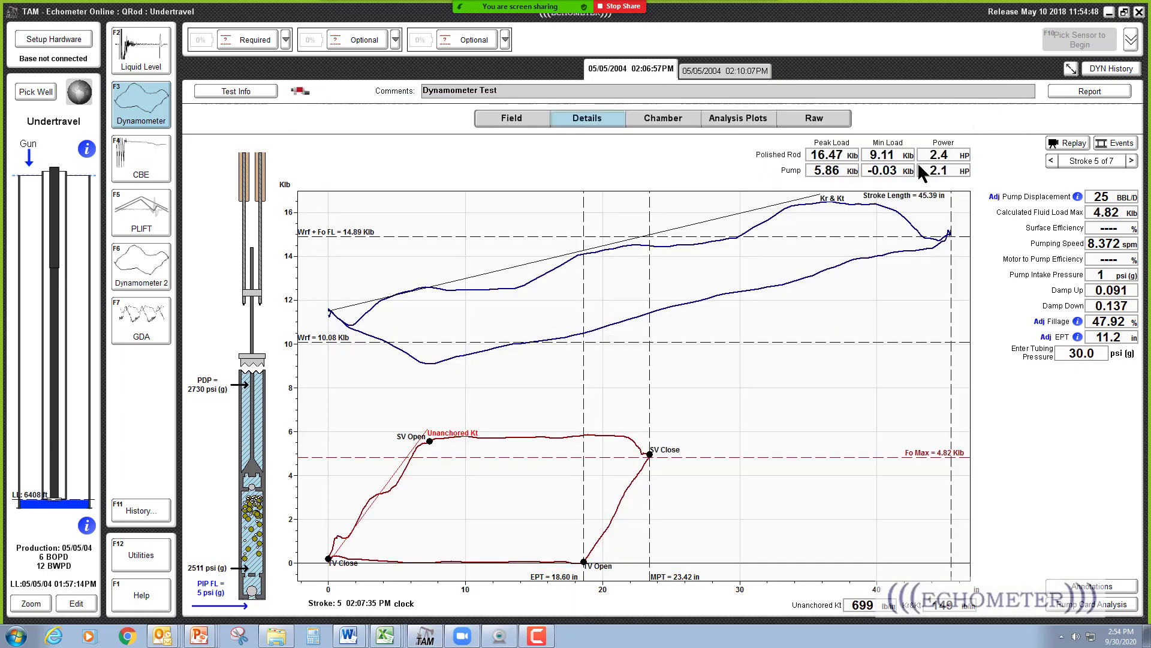
# Load the Overtravel well from the QRod group and display its 09/18/2002 12:52:16PM dynamometer test.
pyautogui.click(33, 92)
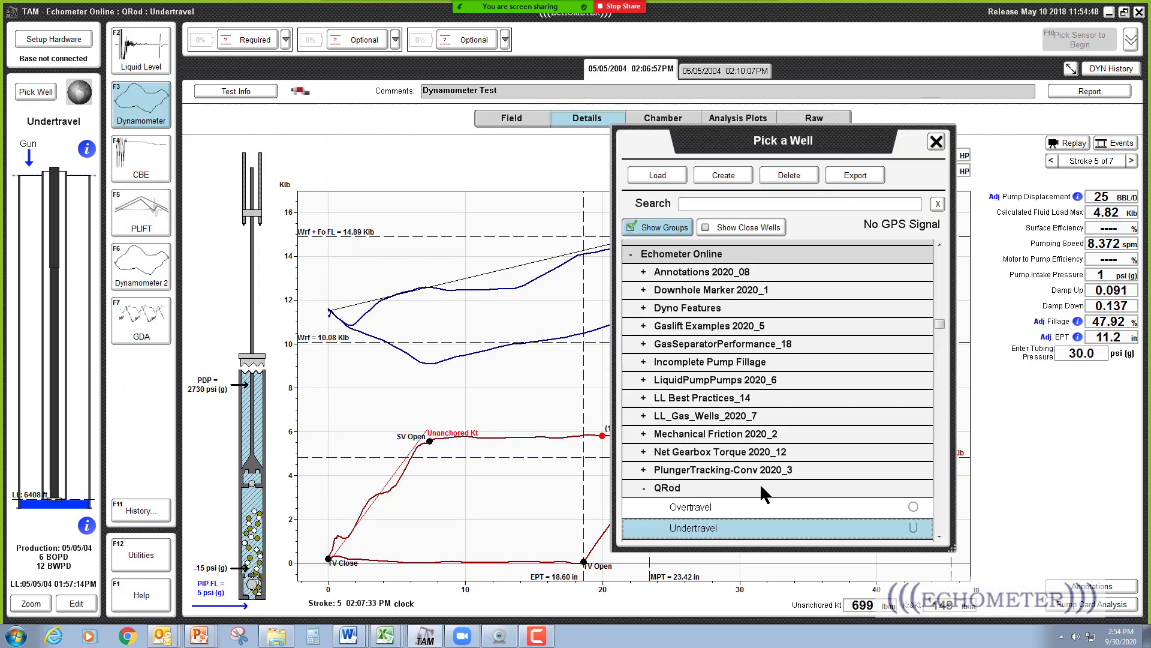
pyautogui.doubleClick(686, 507)
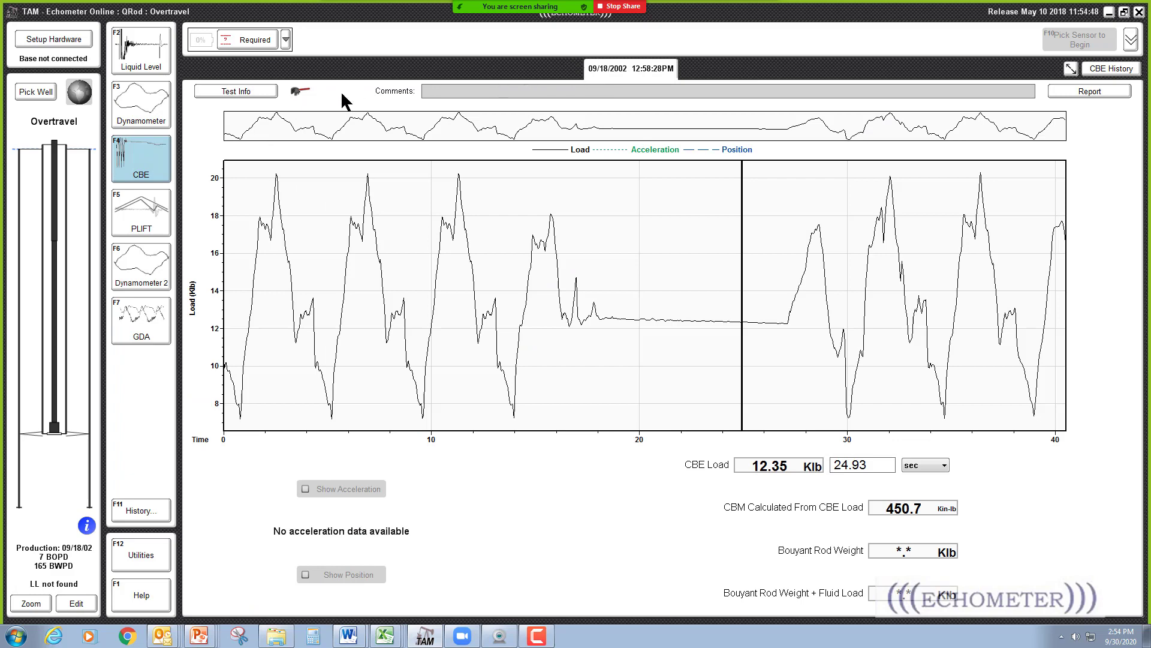
pyautogui.click(157, 110)
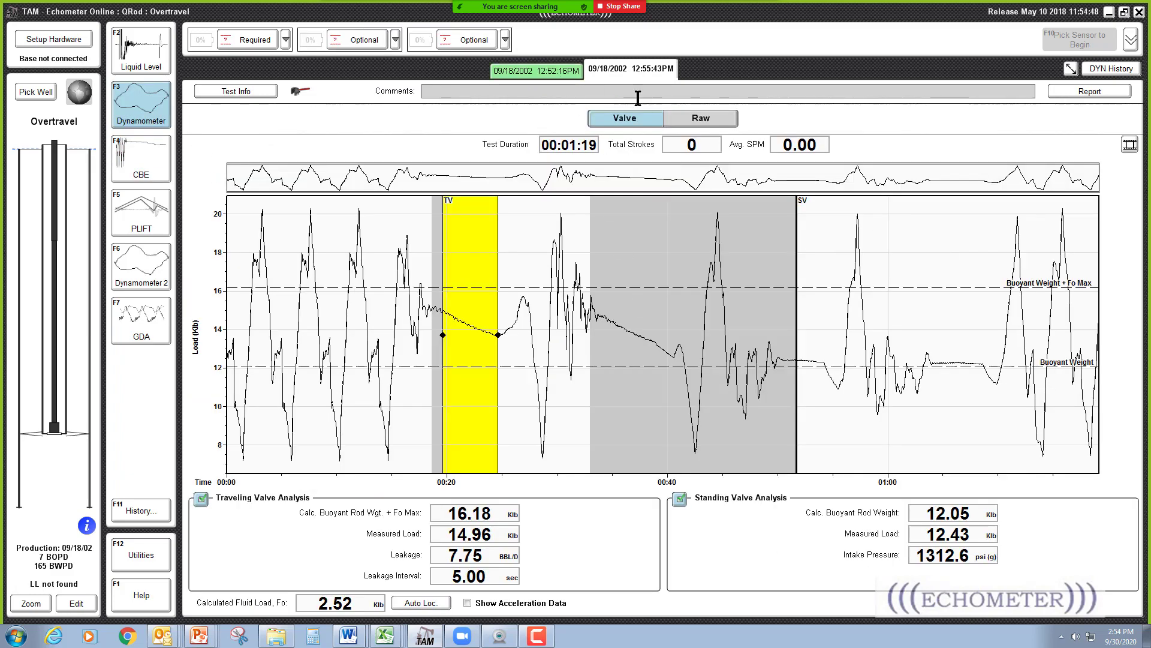
pyautogui.click(539, 70)
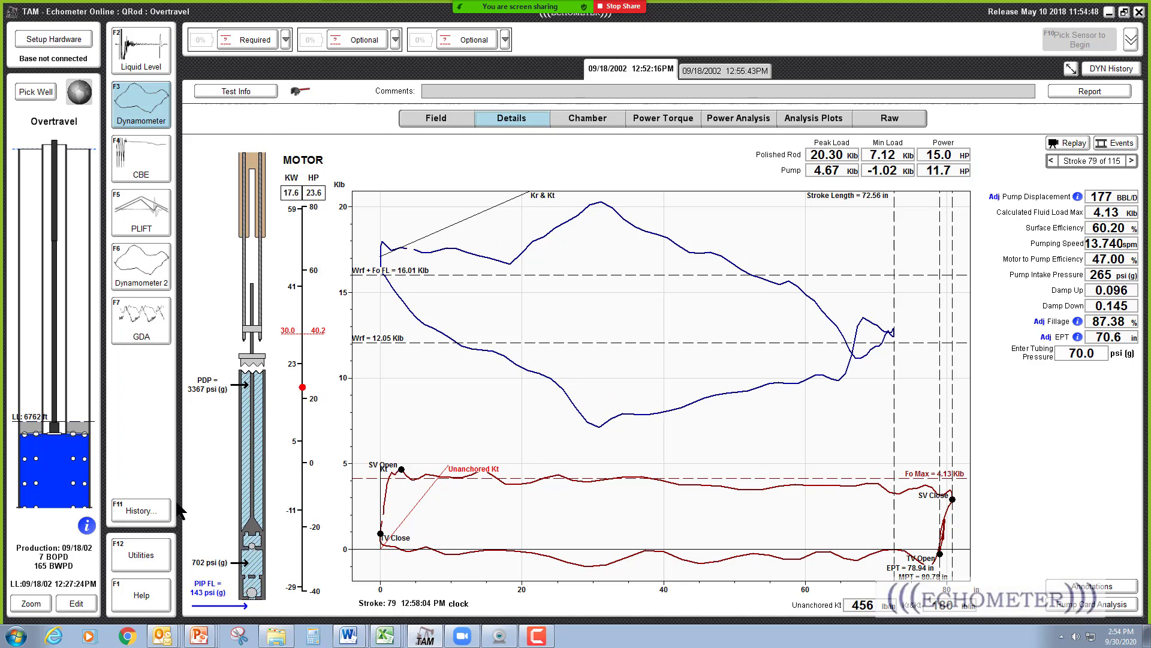
# Review the Overtravel well's rod string tapers, lengths and diameters, and leave them without saving.
pyautogui.click(57, 235)
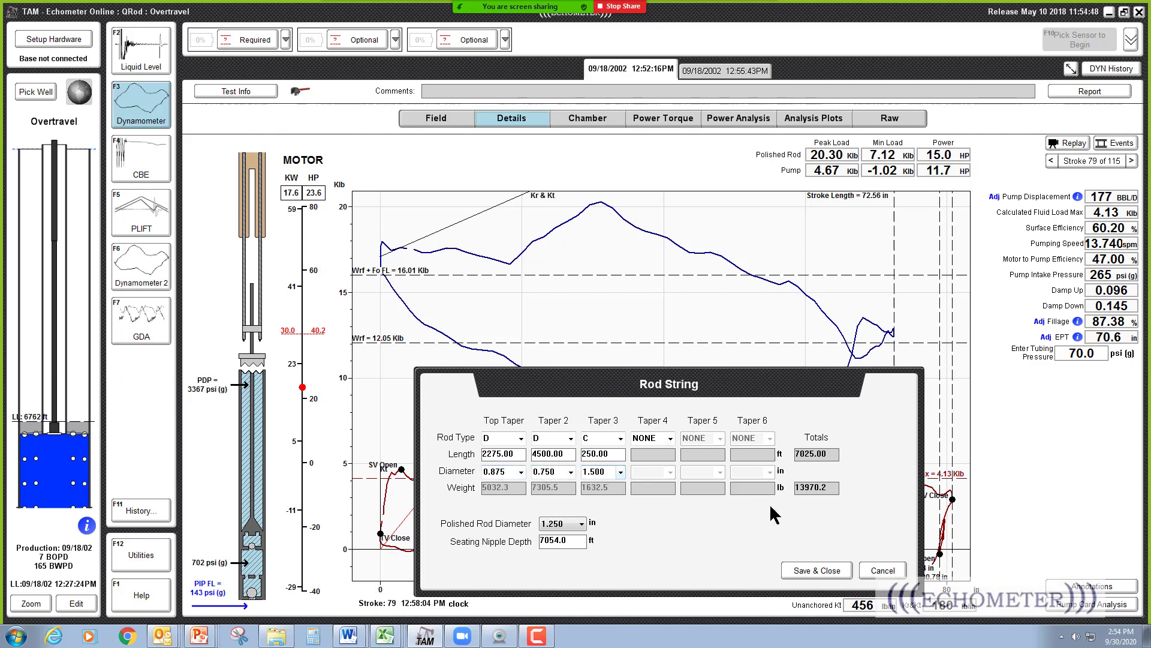
pyautogui.click(885, 569)
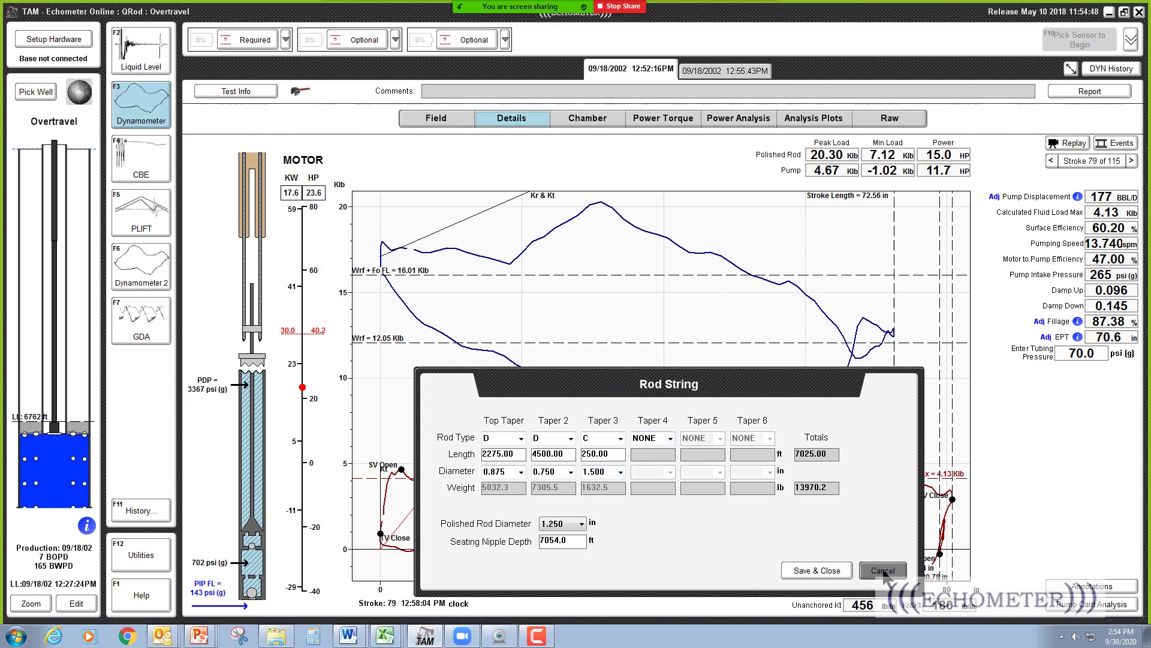
pyautogui.moveTo(940, 366); pyautogui.dragTo(1046, 517)
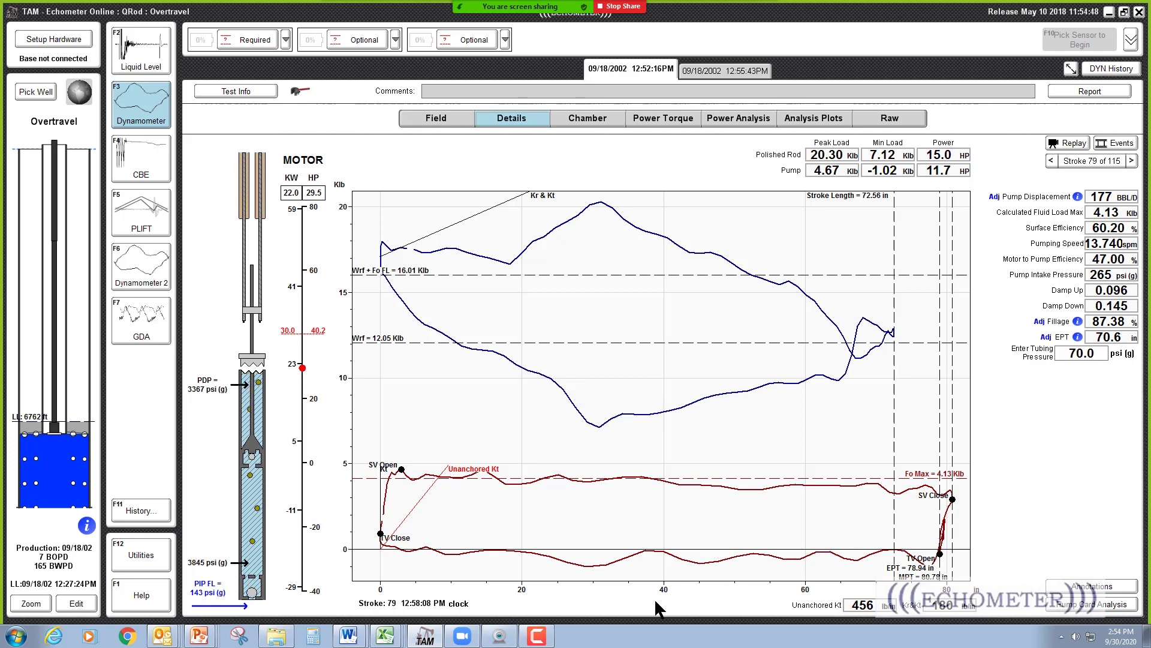
# Switch to the 2020_09_30 folder, open Overtravel.qrd in QRod and calculate its predicted results.
pyautogui.click(270, 642)
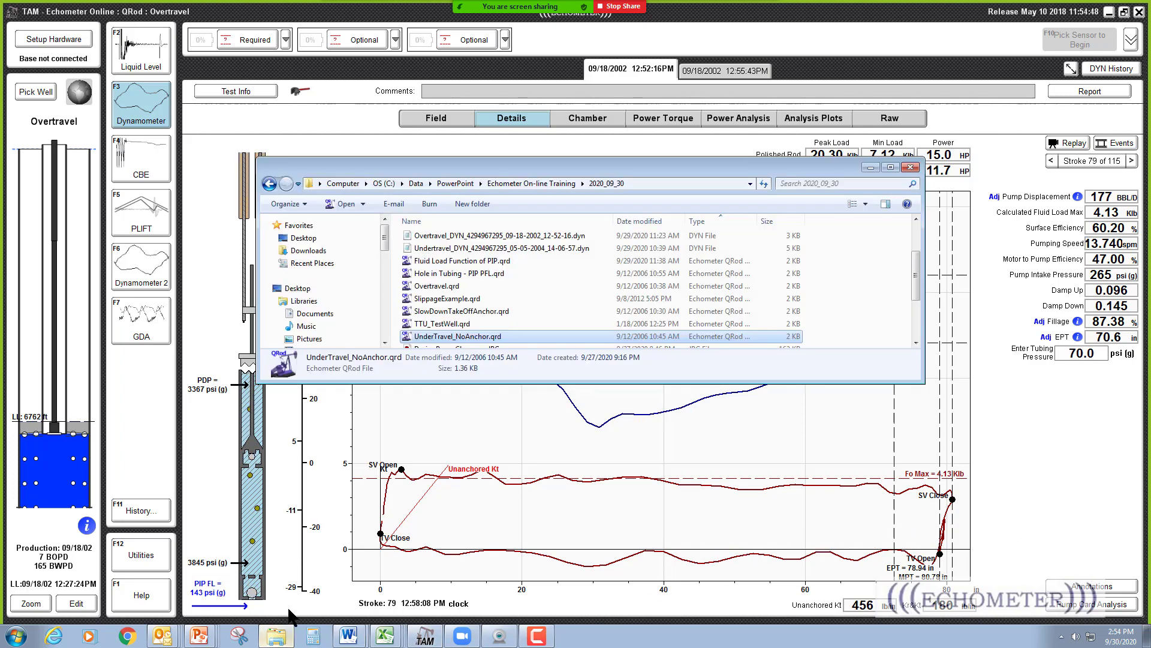
pyautogui.scroll(-1, 526, 306)
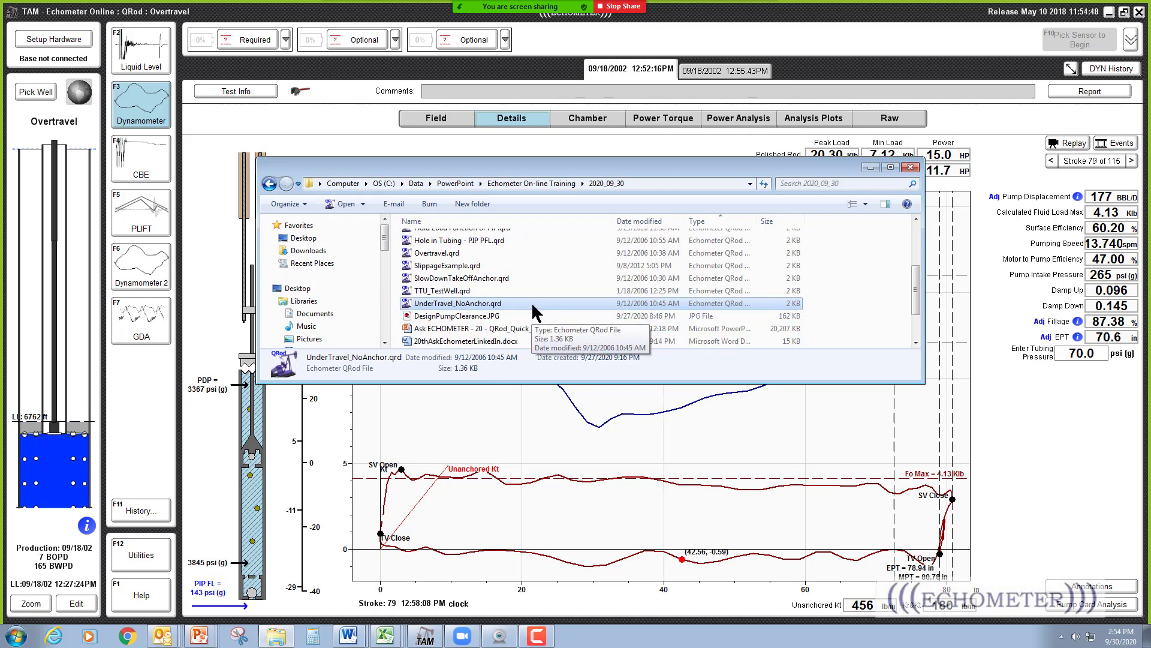
pyautogui.click(441, 255)
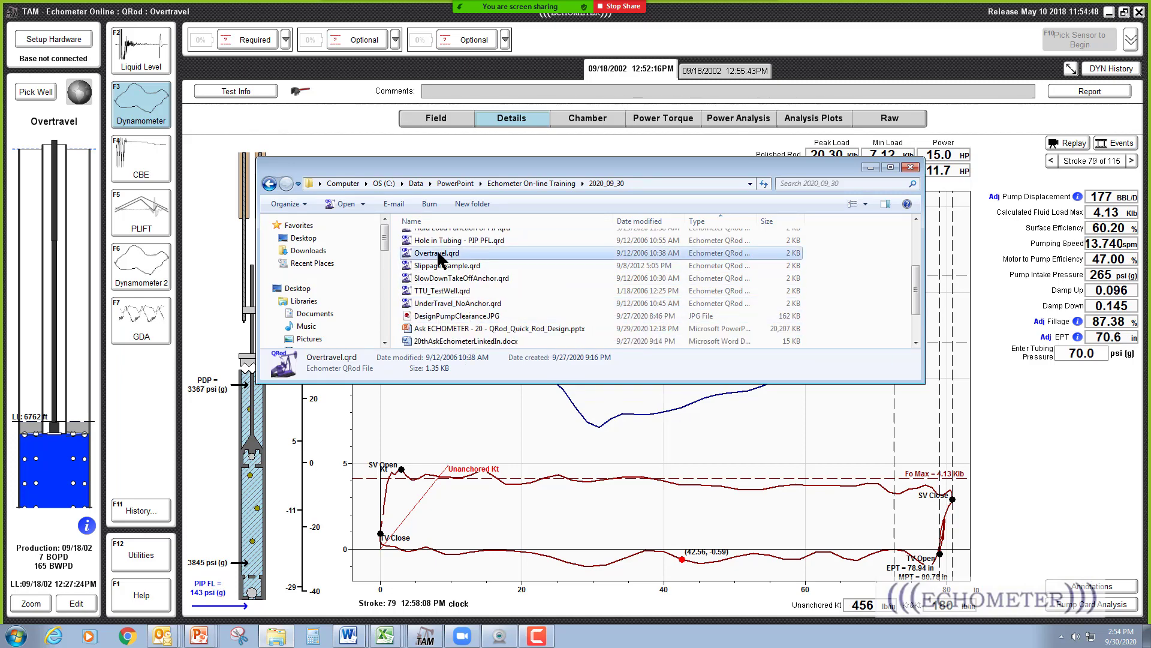
pyautogui.doubleClick(439, 254)
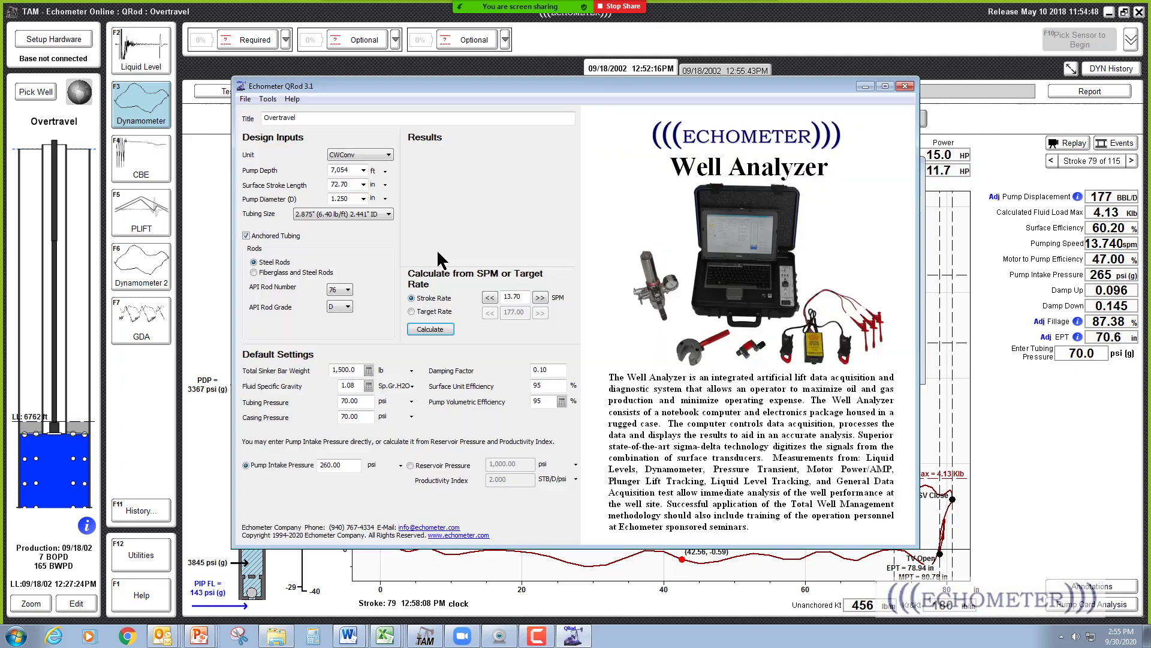
pyautogui.click(430, 329)
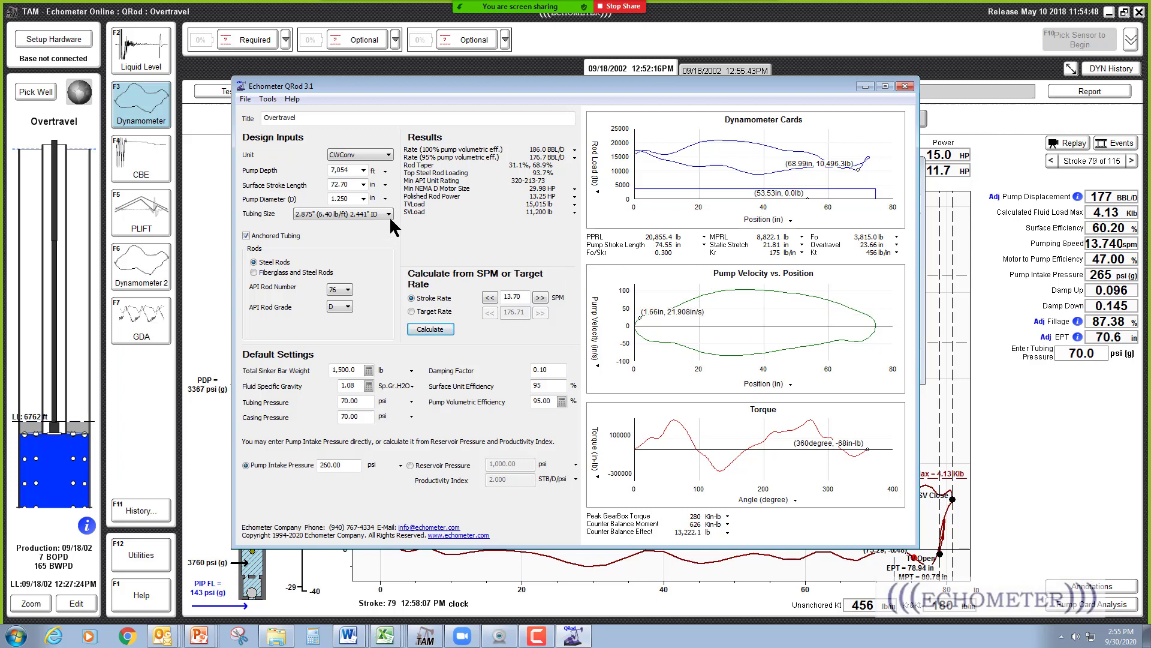
# Overlay the measured Overtravel DYN file dated 09-18-2002 from the 2020_09_30 folder on the predicted dynamometer cards.
pyautogui.click(265, 99)
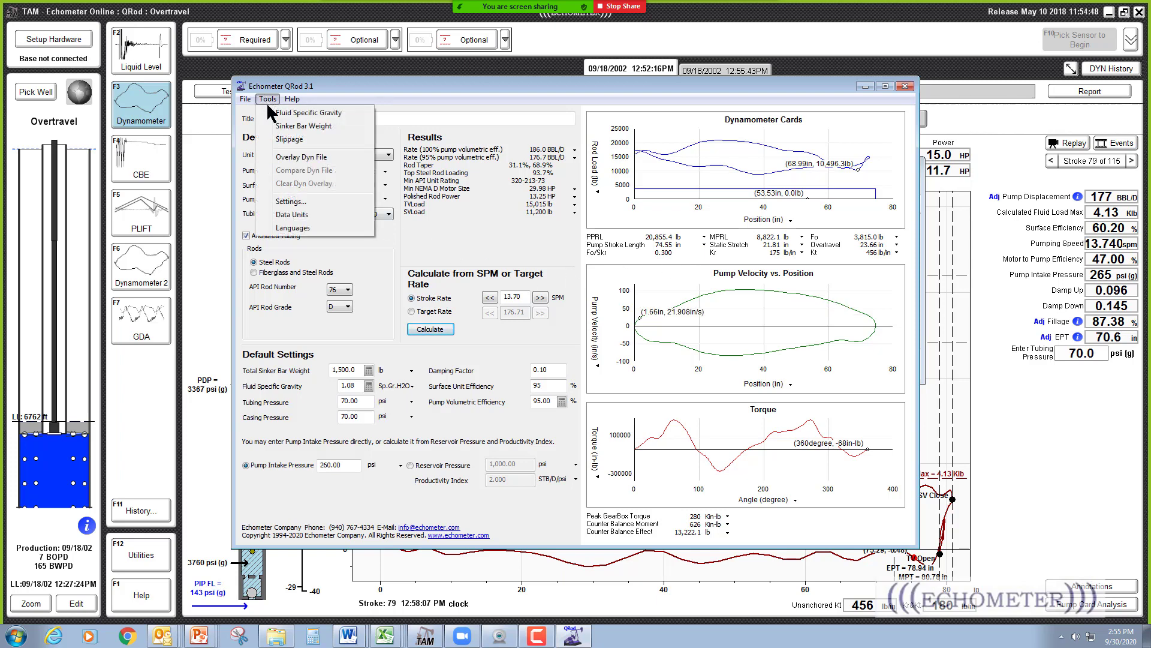
pyautogui.click(297, 156)
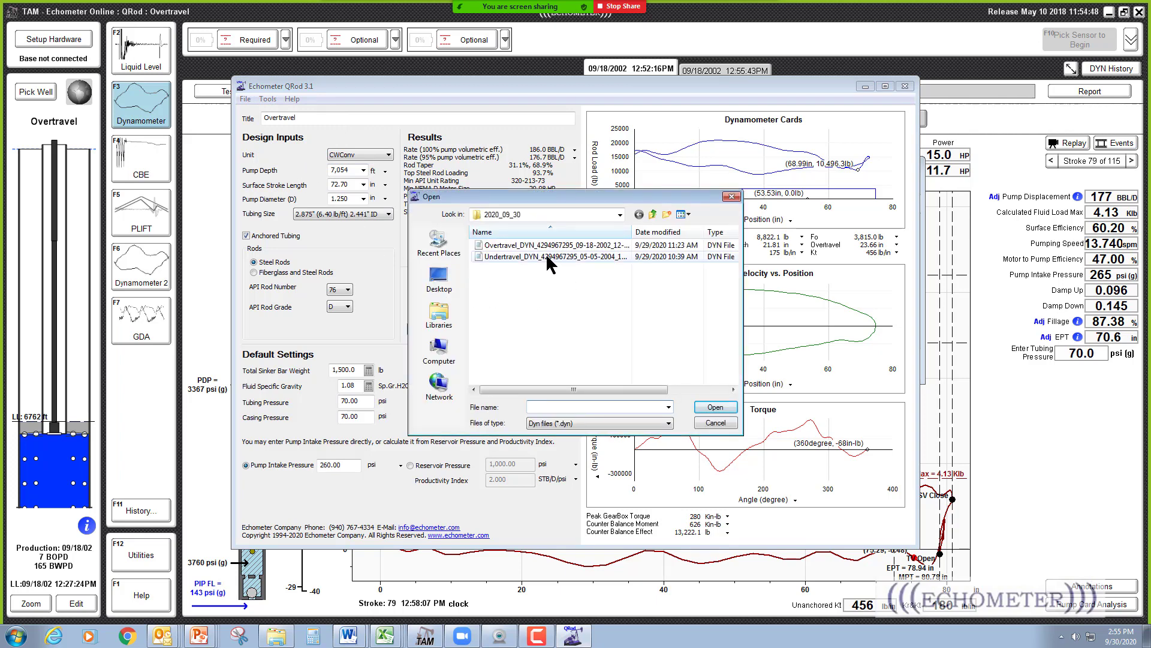
pyautogui.click(545, 245)
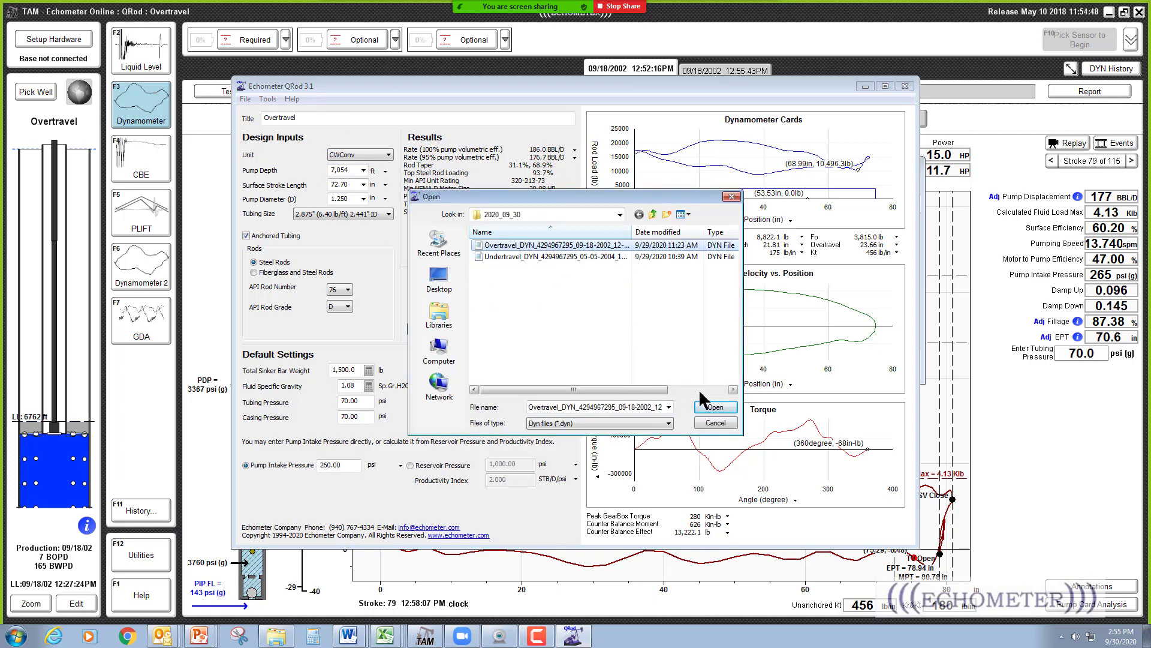
pyautogui.click(715, 407)
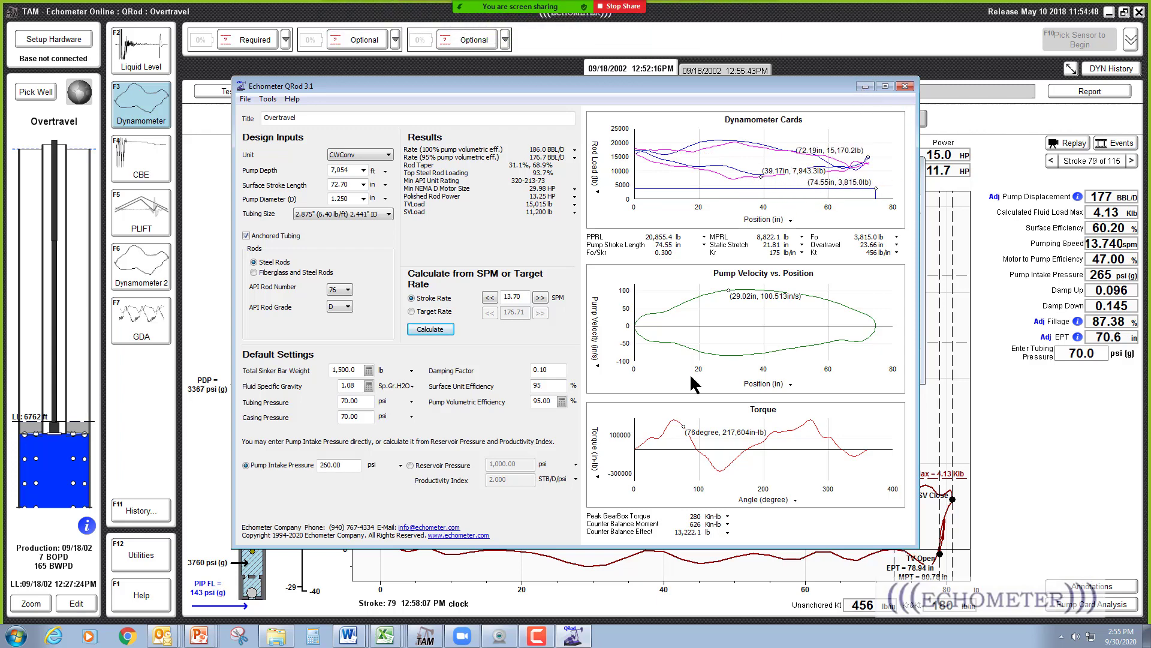
# Switch to the running PowerPoint slide show Ask ECHOMETER - 20 - QRod_Quick_Rod_Design.pptx and advance to the Overtravel slide.
pyautogui.click(202, 635)
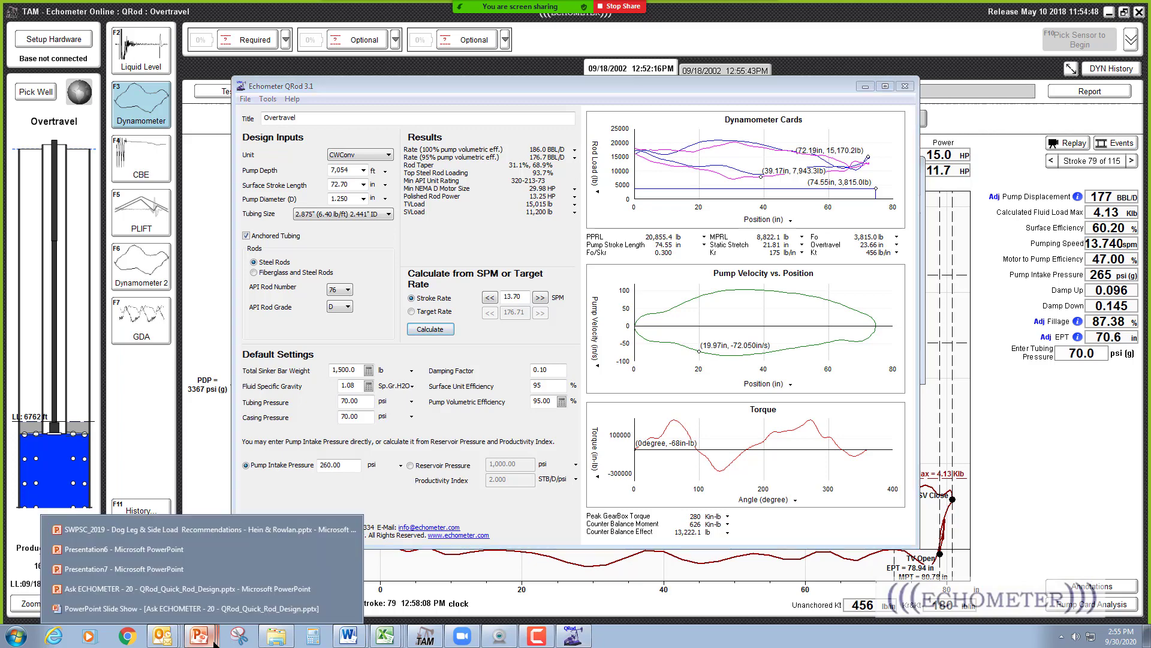
pyautogui.click(193, 607)
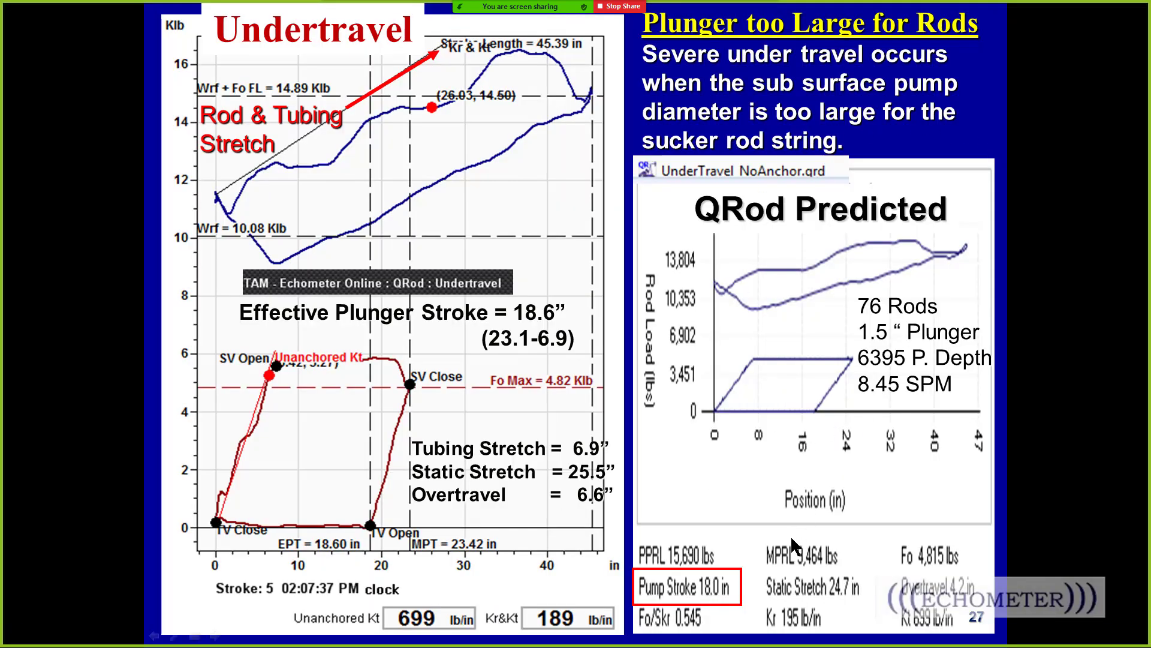
pyautogui.click(897, 481)
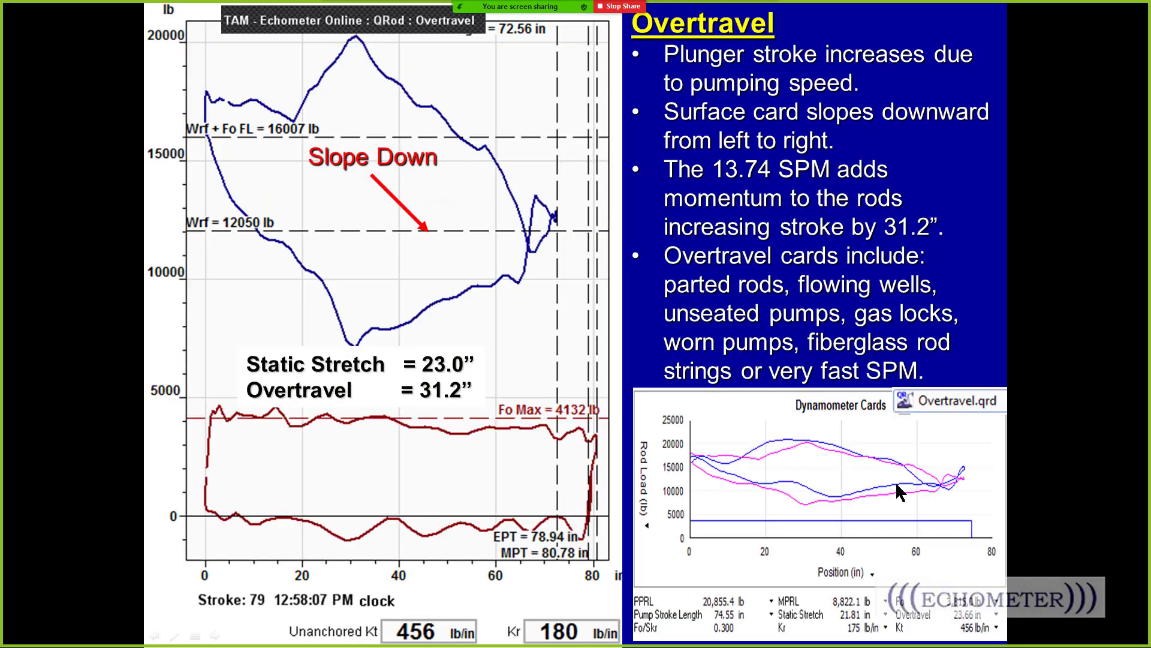